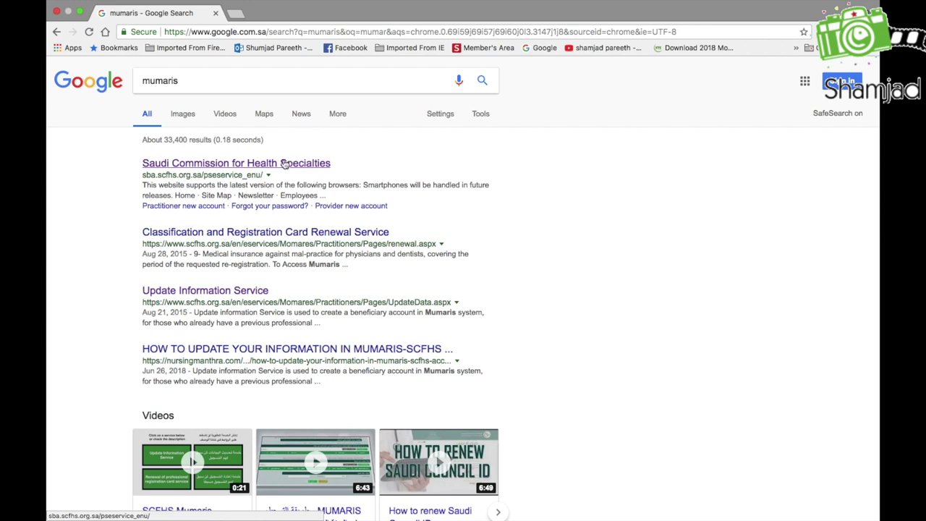
click(265, 166)
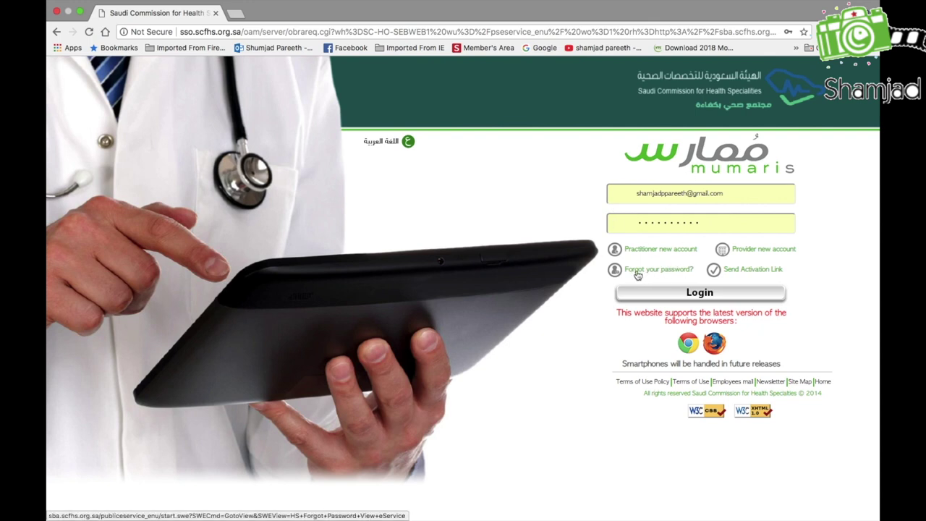
click(638, 275)
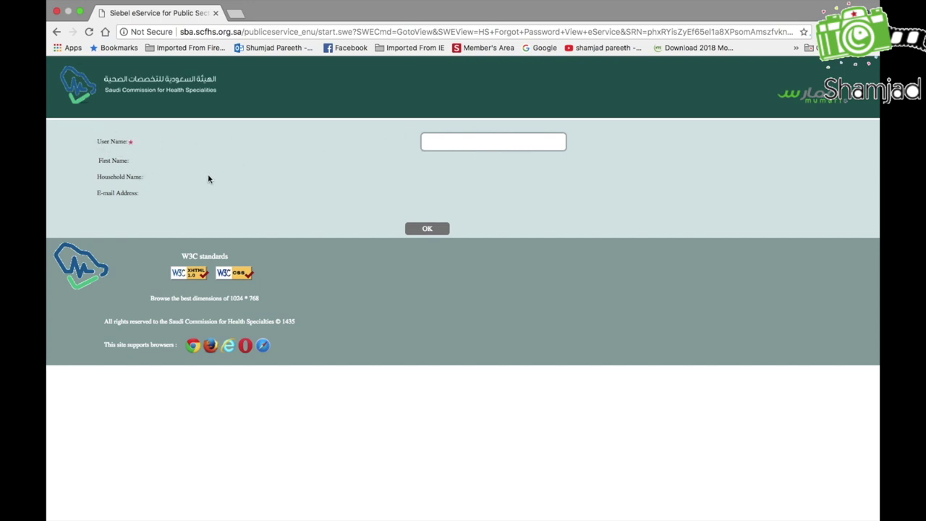
click(56, 32)
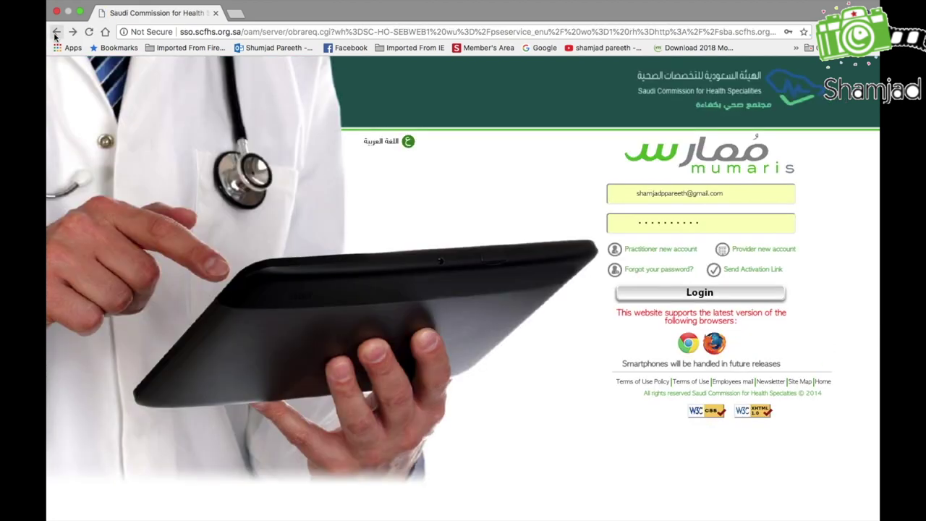
click(55, 32)
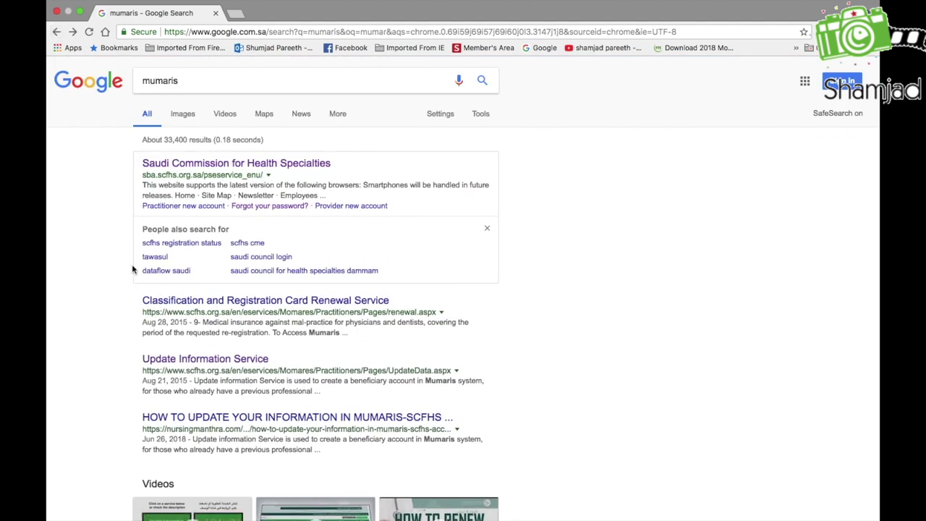
Go from the Update Information Service page to Tawasul and enter its request service
click(209, 362)
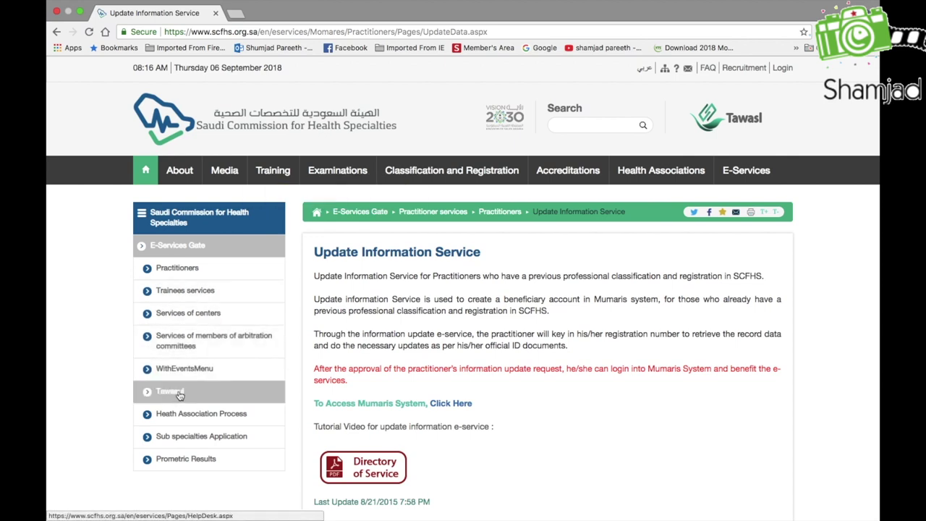
click(179, 393)
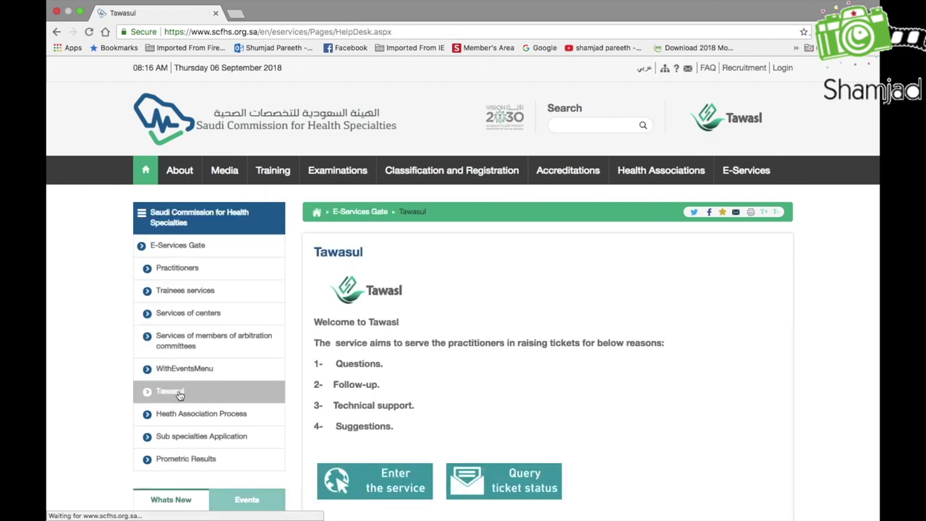
scroll(484, 378, down, 2)
scroll(485, 379, down, 4)
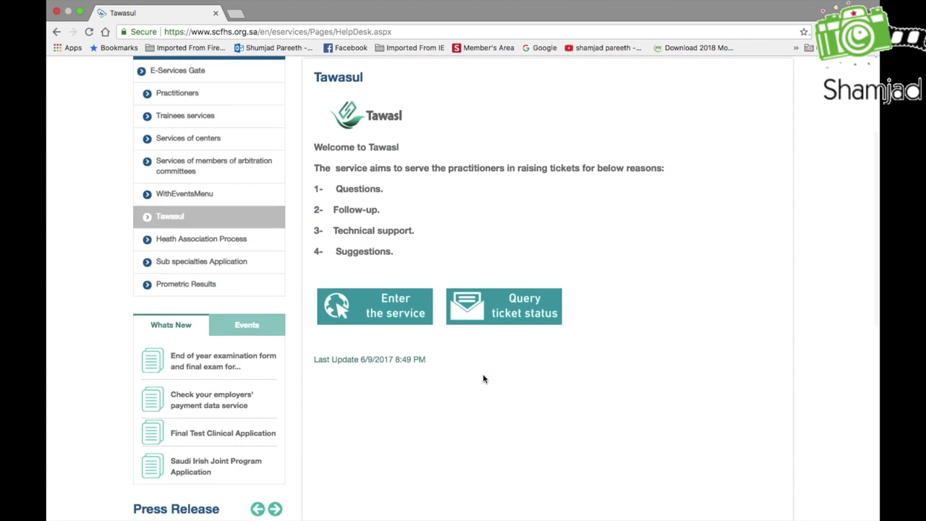
click(388, 313)
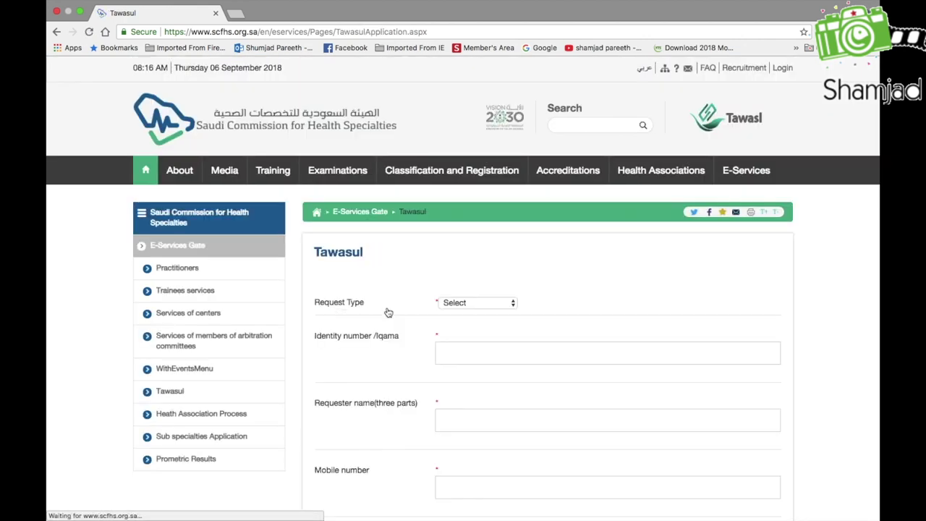
Set the request type to Technical Support, category E-Services, subcategory Mumaris
click(514, 303)
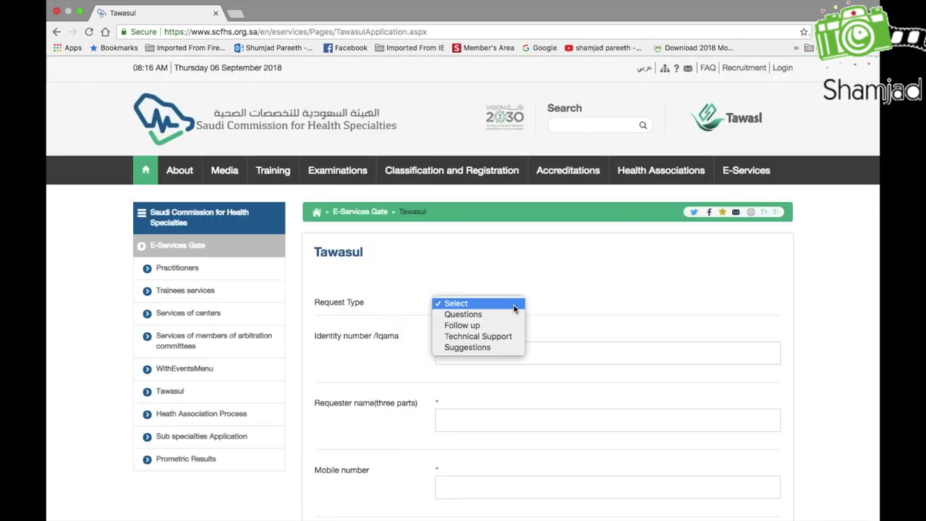
click(489, 338)
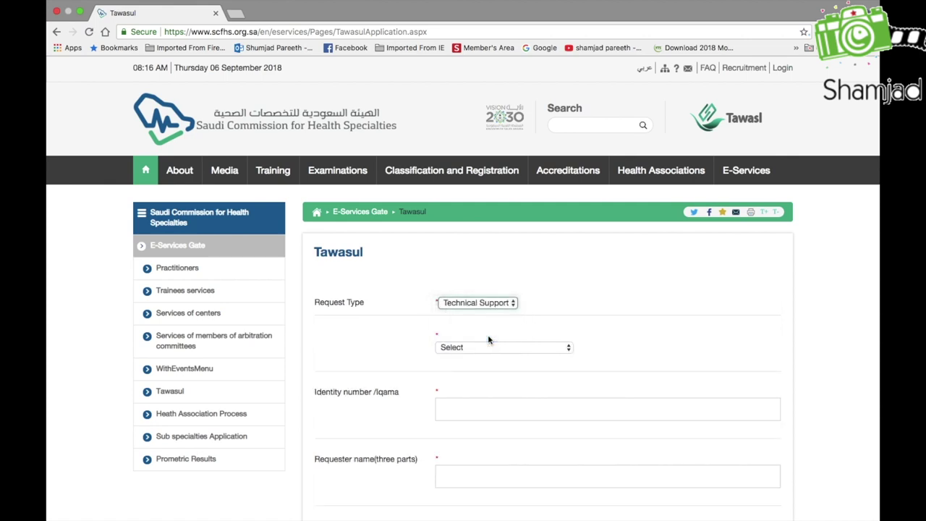
click(569, 350)
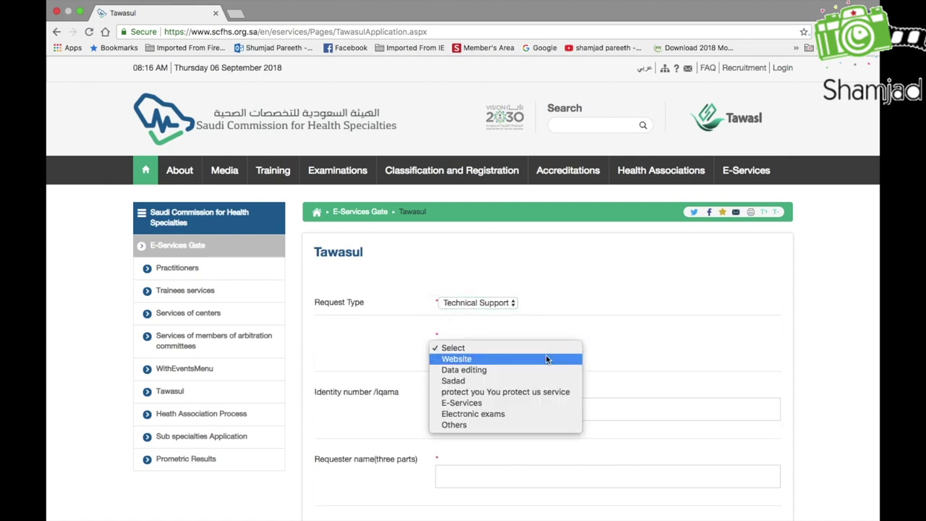
click(489, 407)
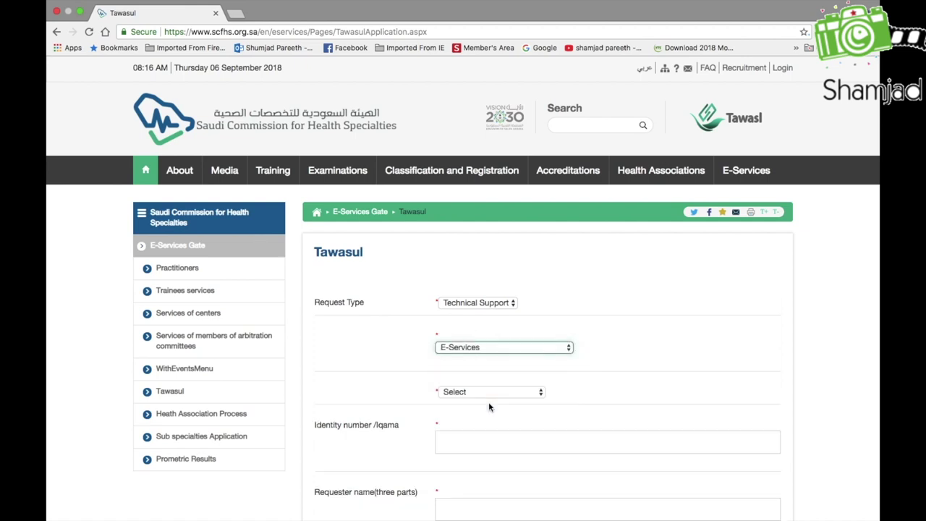
click(540, 393)
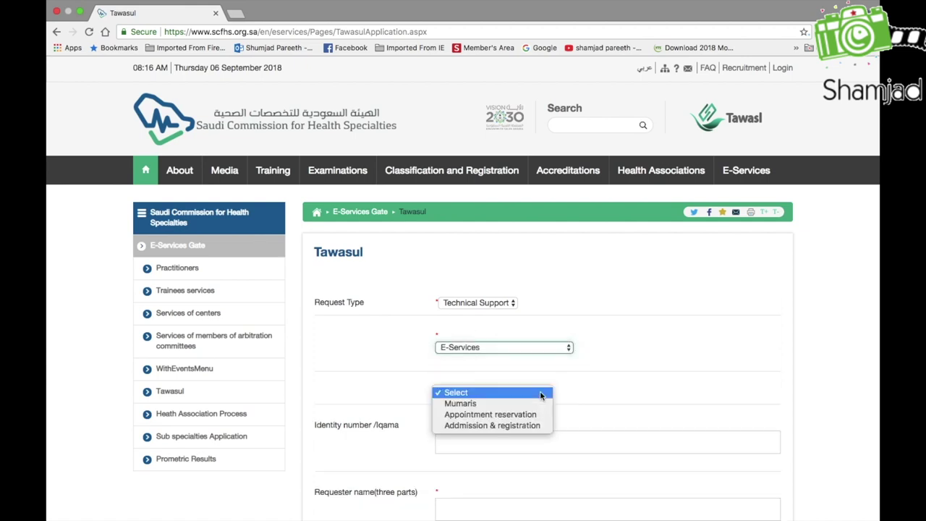
click(526, 404)
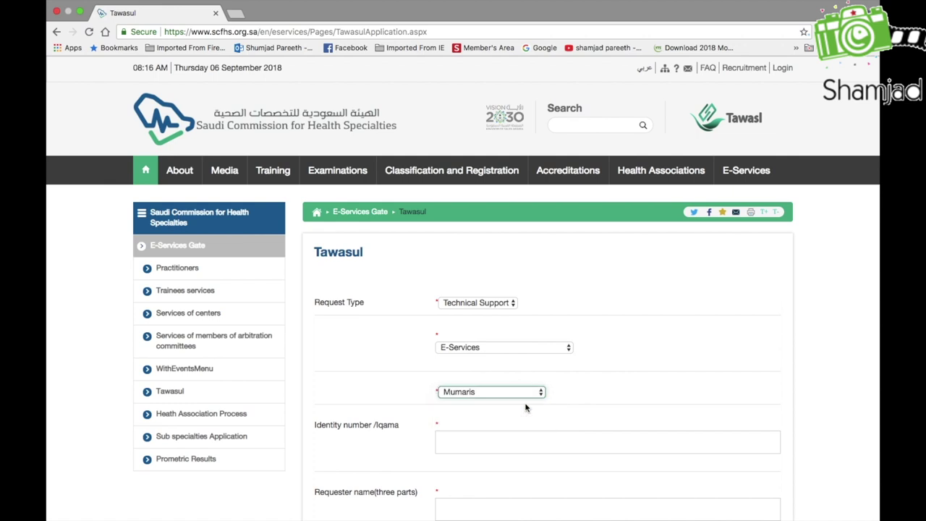
Enter the requester's Iqama identity number and three-part full name
scroll(669, 377, down, 3)
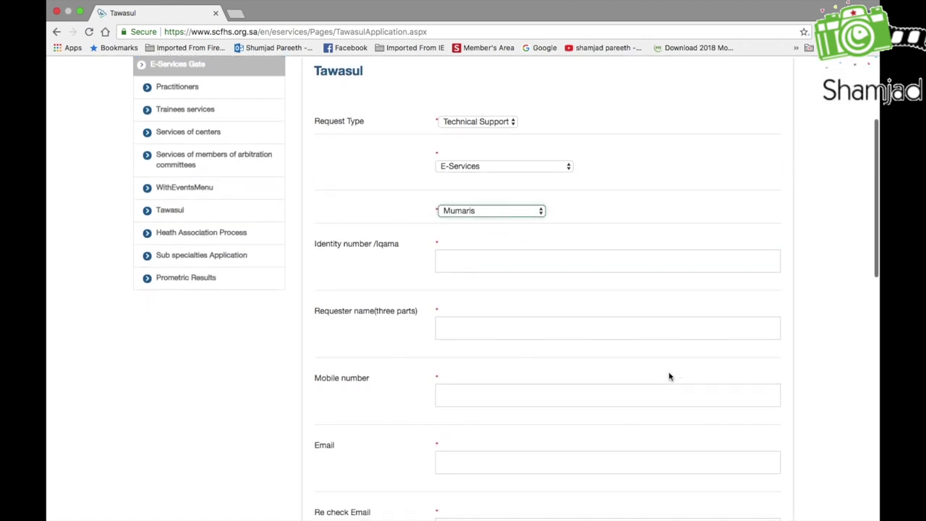
click(503, 265)
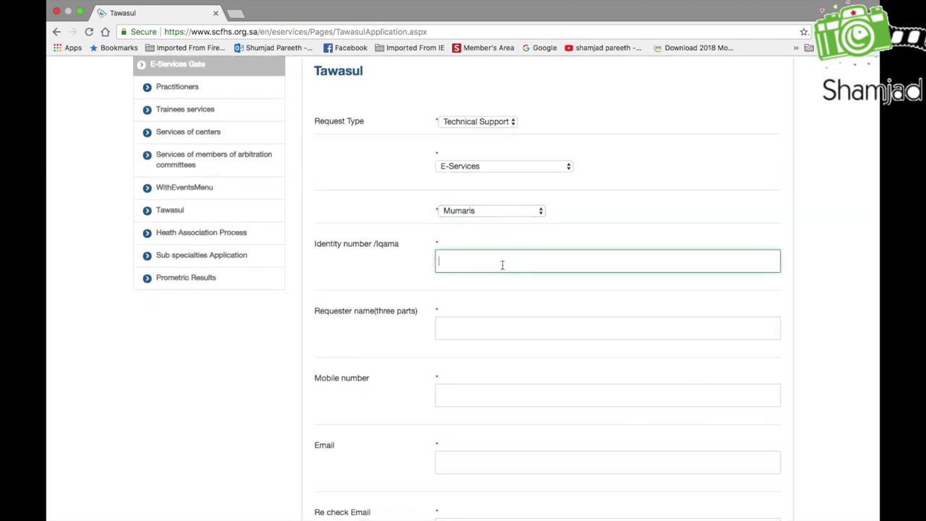
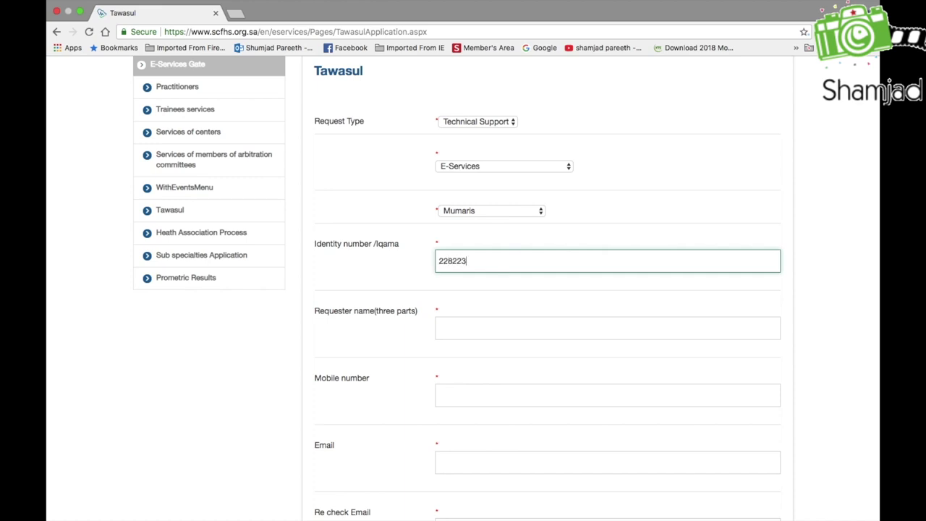
click(479, 330)
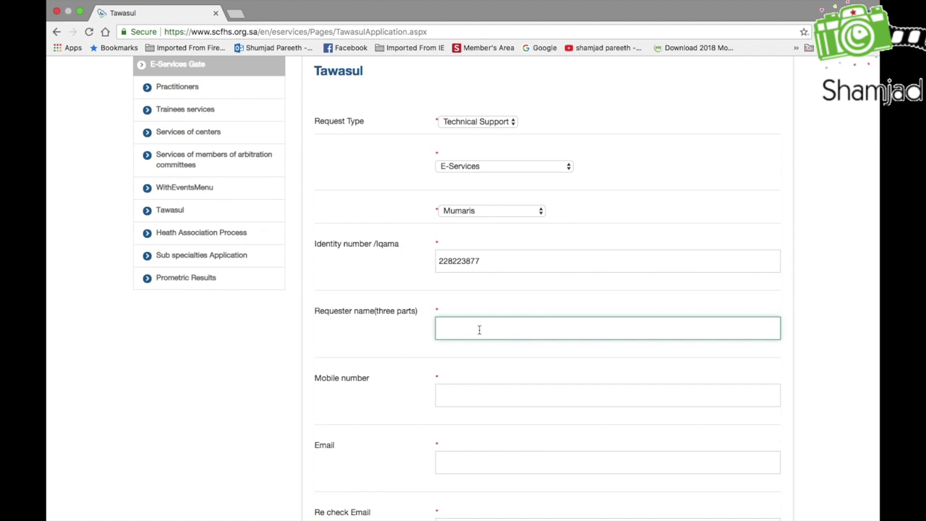
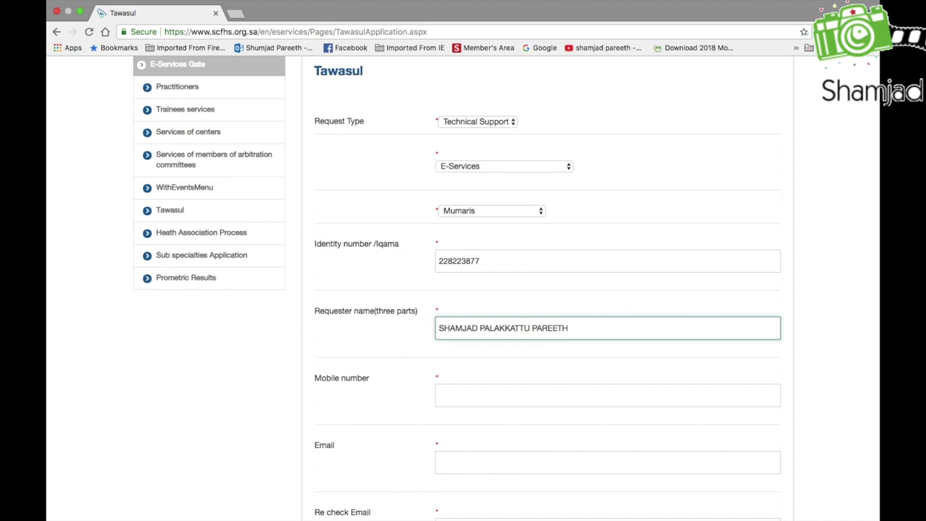
scroll(506, 366, down, 5)
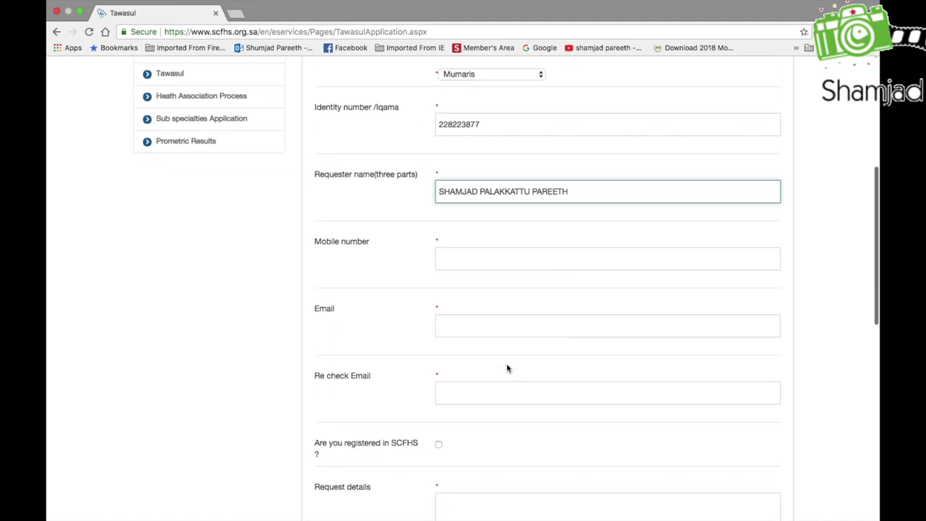
Enter the requester's mobile number and e-mail address
click(490, 233)
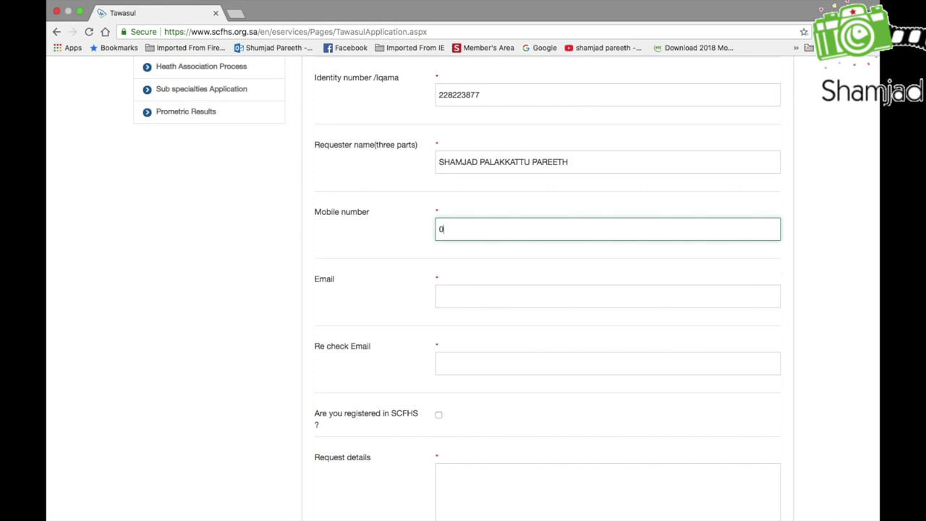
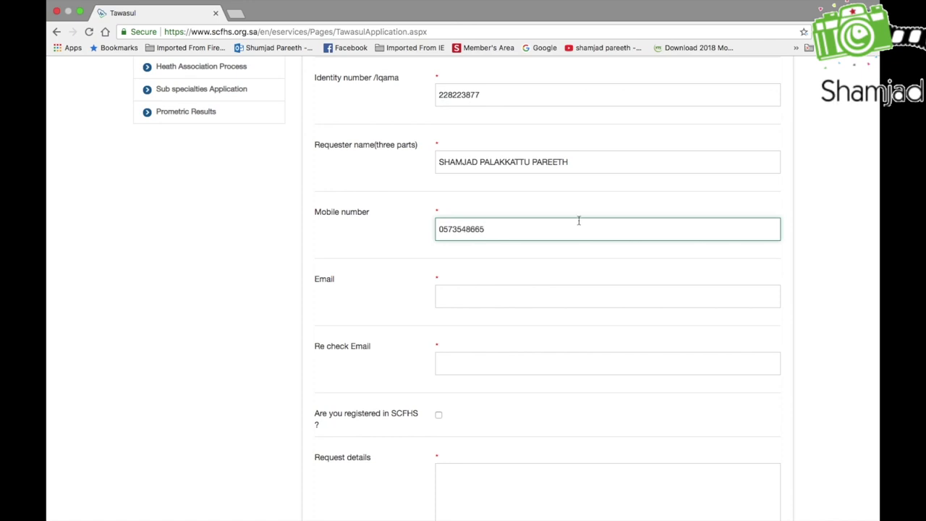
click(497, 304)
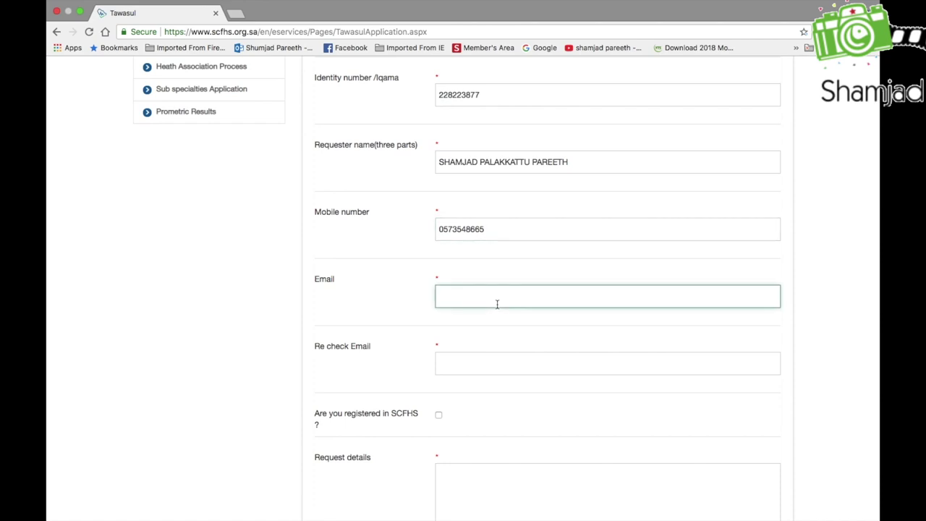
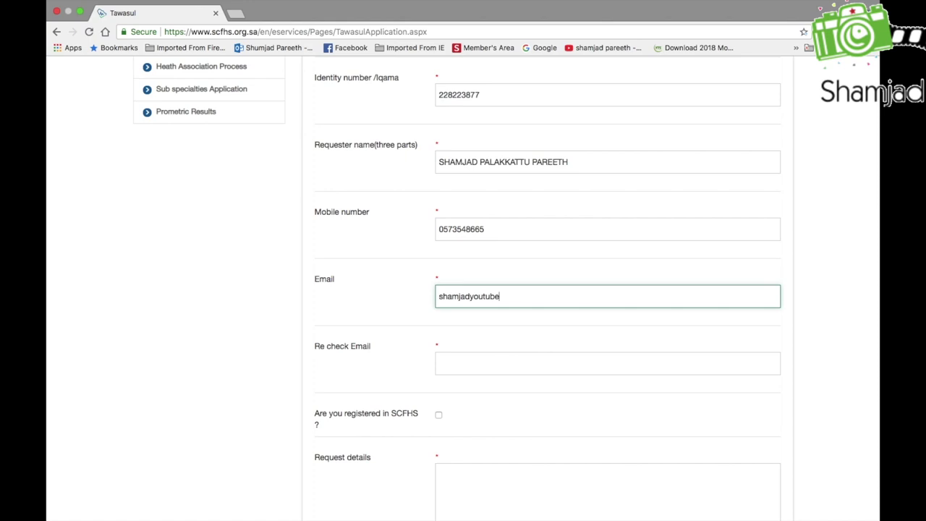
Repeat the same e-mail address in the confirmation field so the mismatch error clears
click(491, 362)
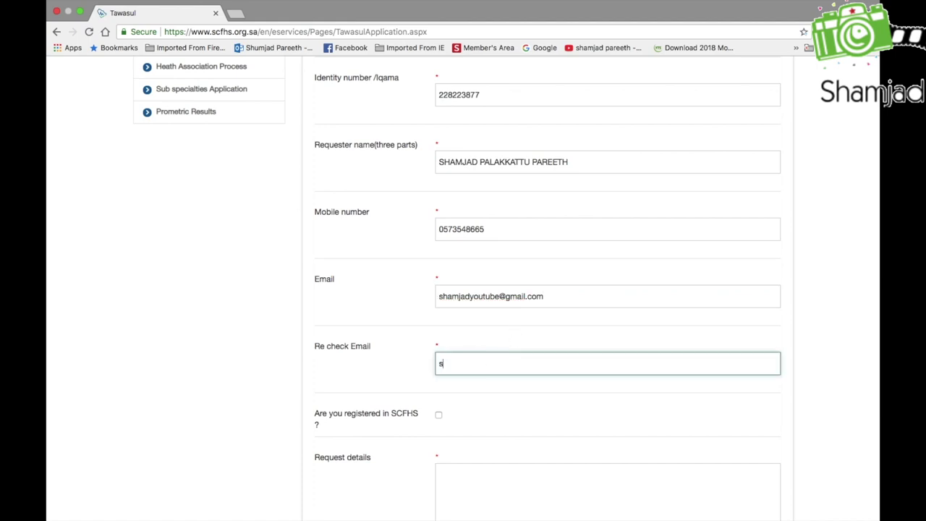
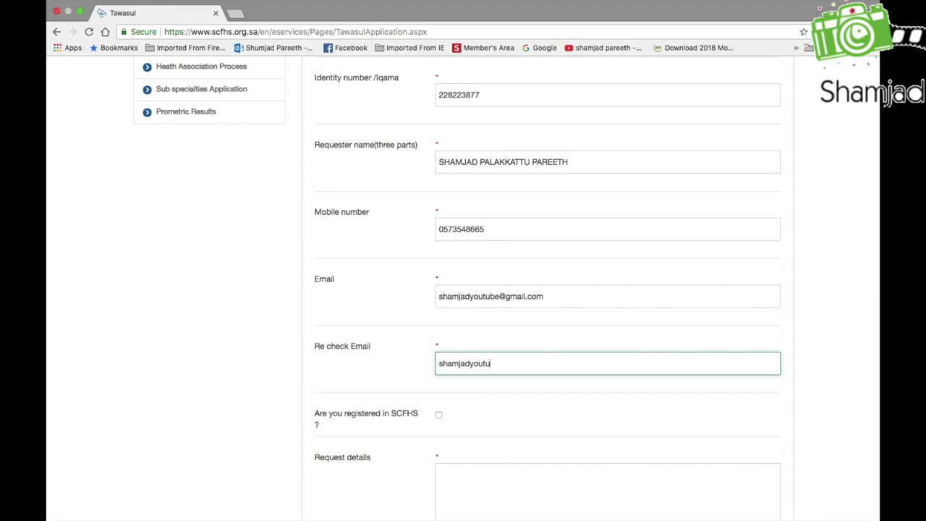
click(500, 298)
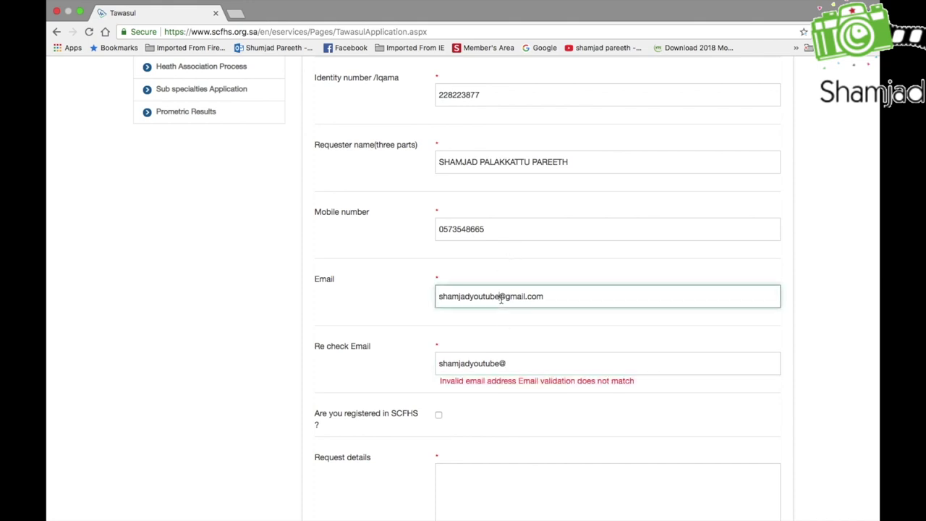
click(525, 361)
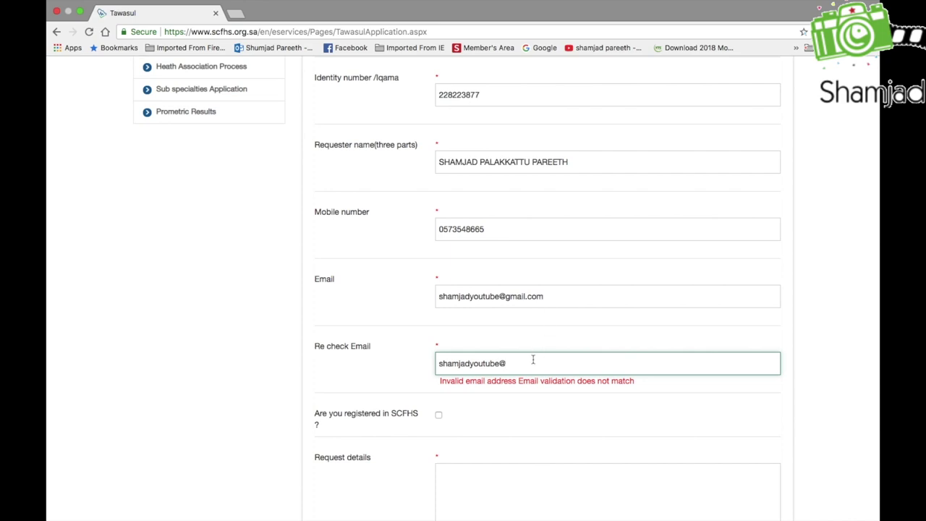
text(gmail.com)
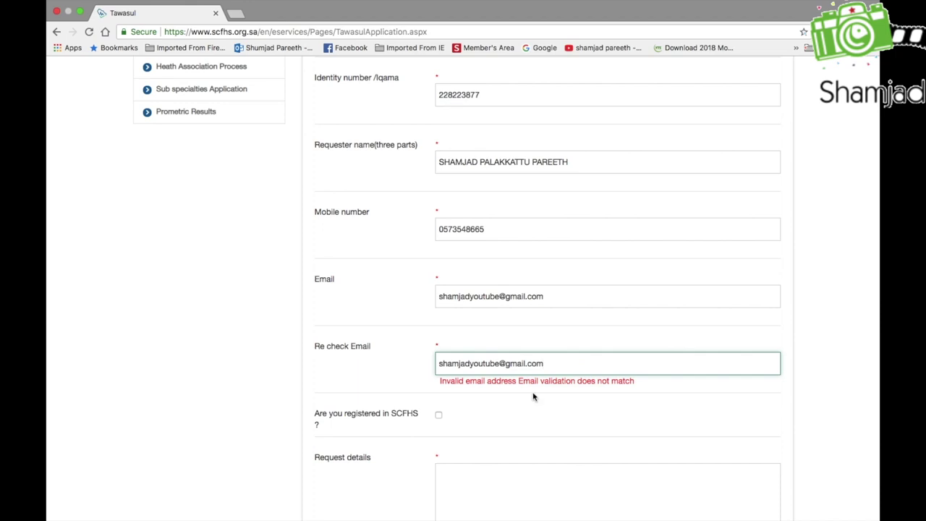
click(487, 422)
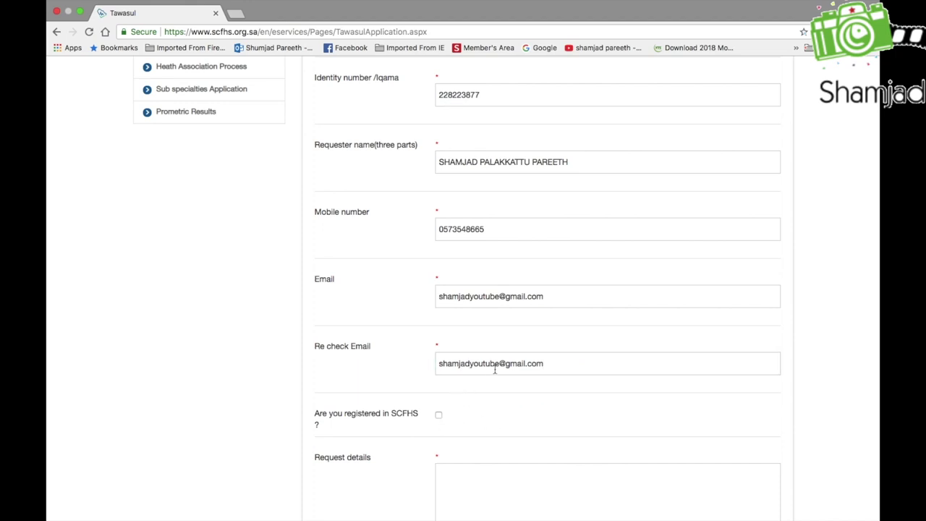
Tick 'Are you registered in SCFHS?' and enter the SCFHS registration number
click(438, 417)
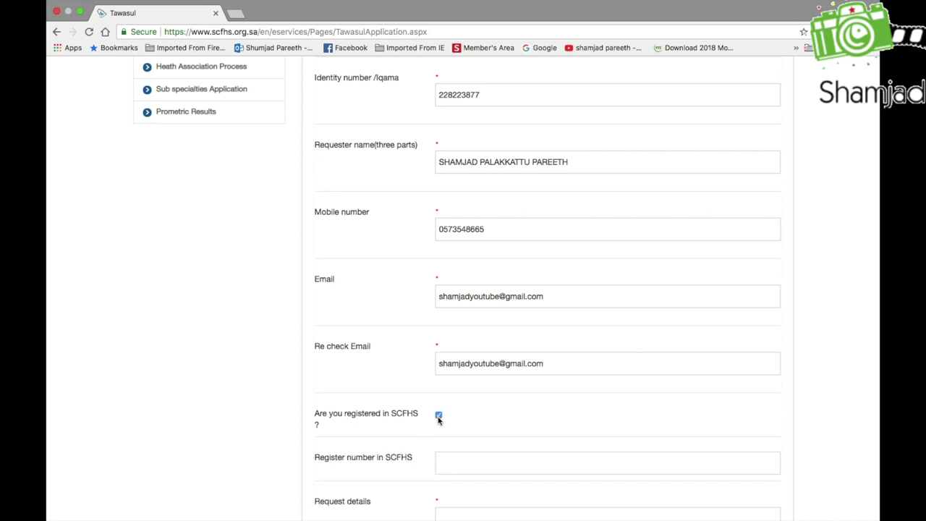
scroll(516, 464, down, 5)
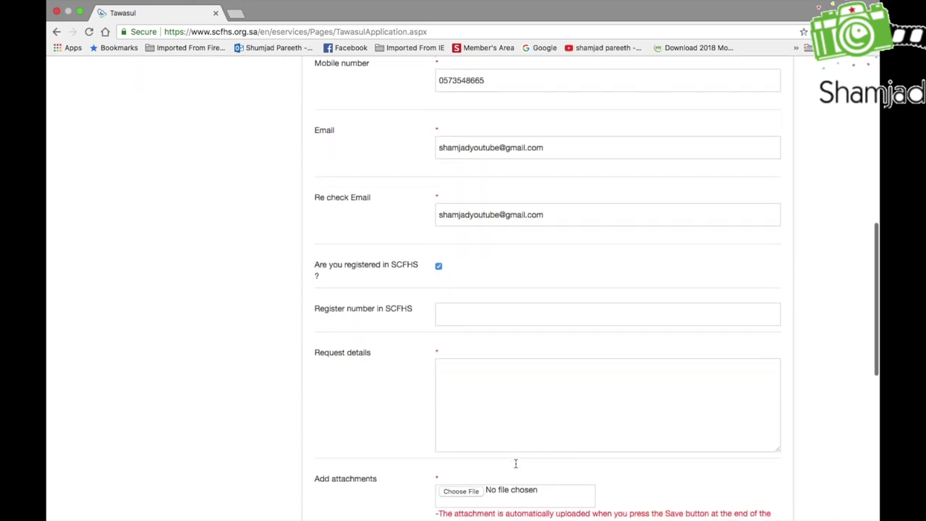
click(477, 262)
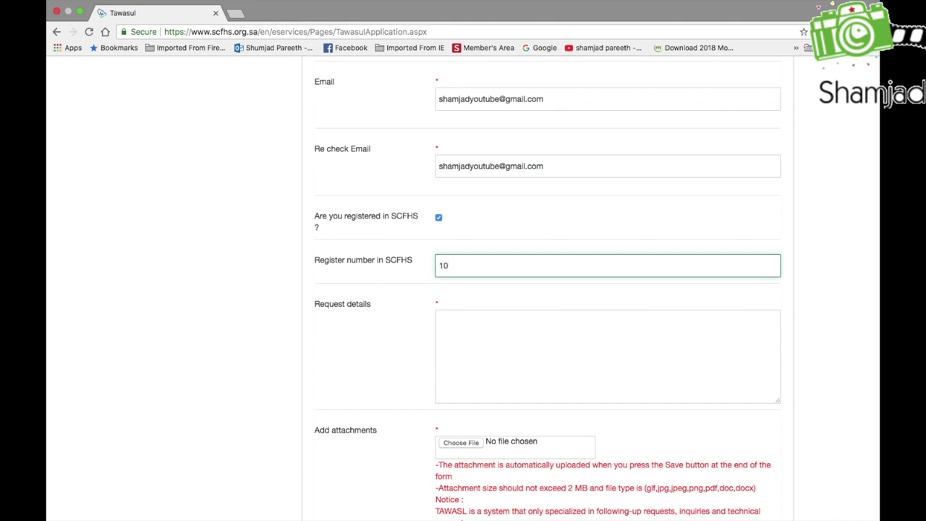
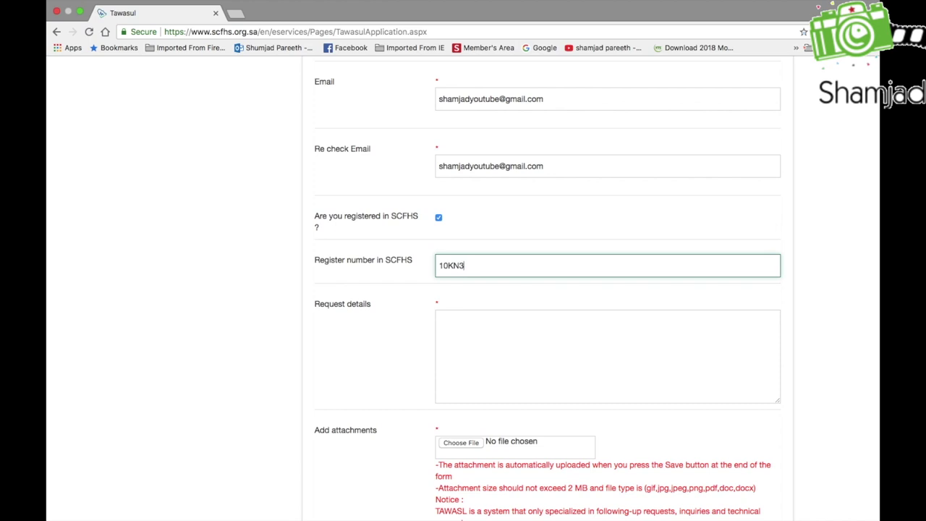
click(490, 330)
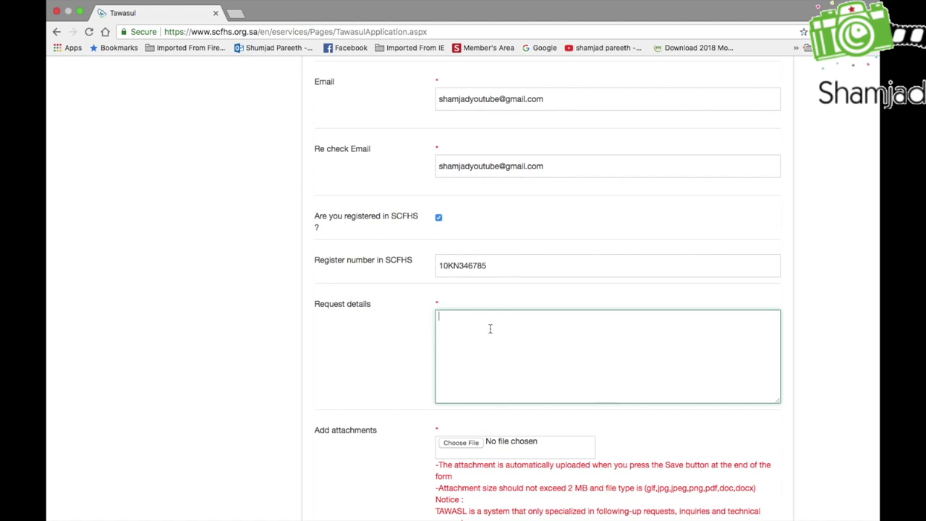
Type the request details: lost Mumaris user ID, please help recover it and reset the password
text(I LOST MY)
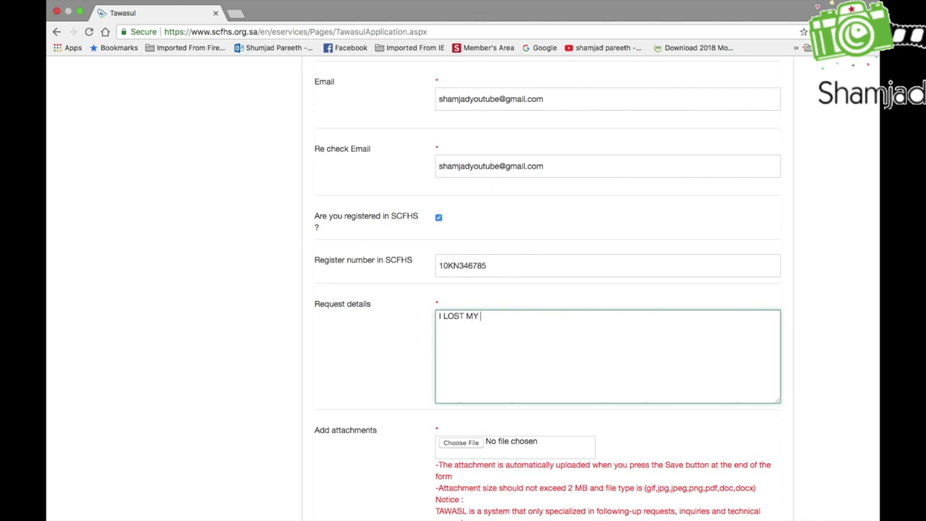
text(USER ID FOR MUMARIS)
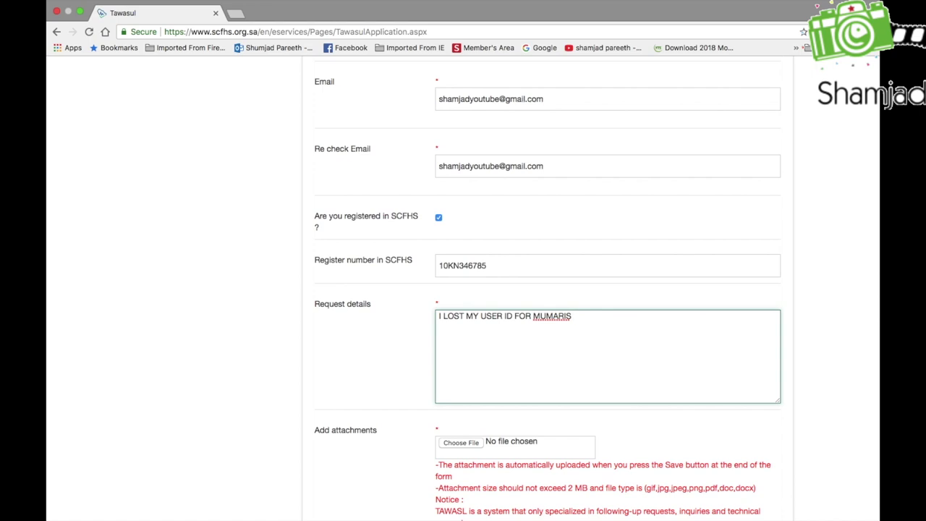
text( PLEASE HE)
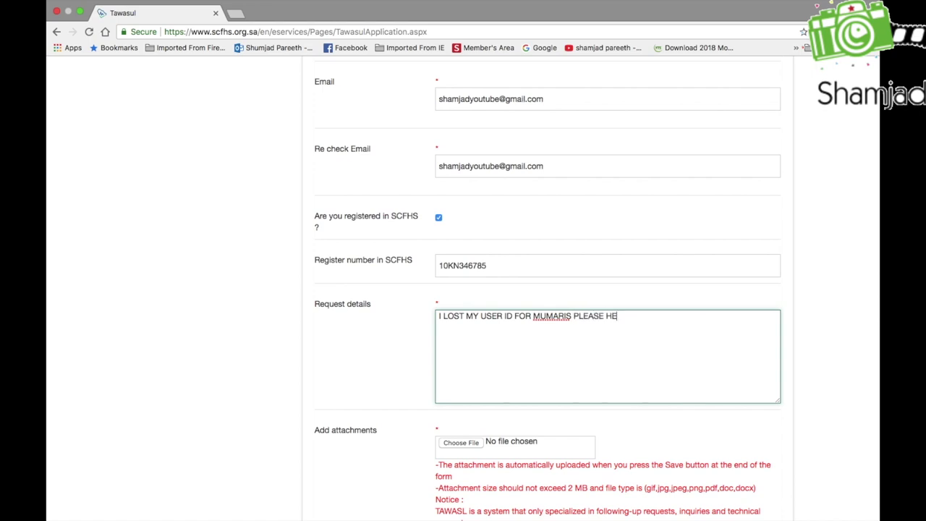
text(LP ME T)
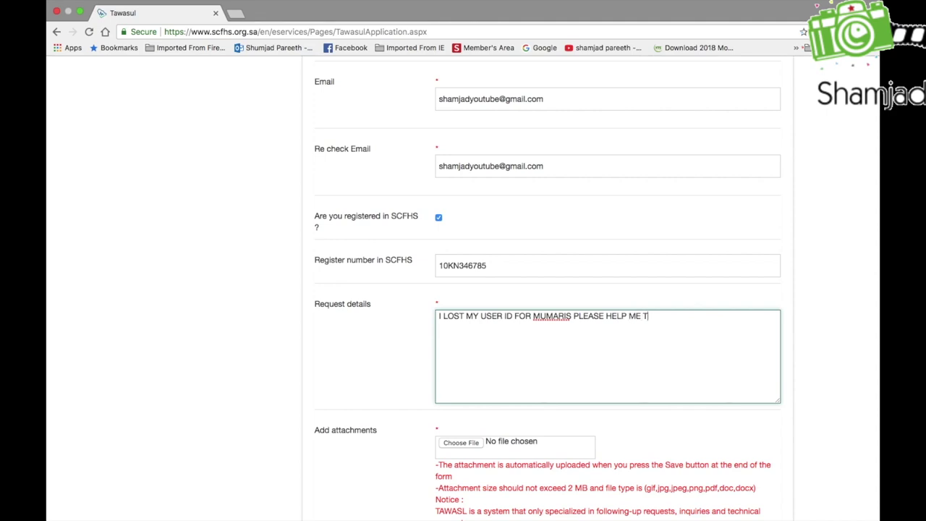
text(O GET MY USER ID AND)
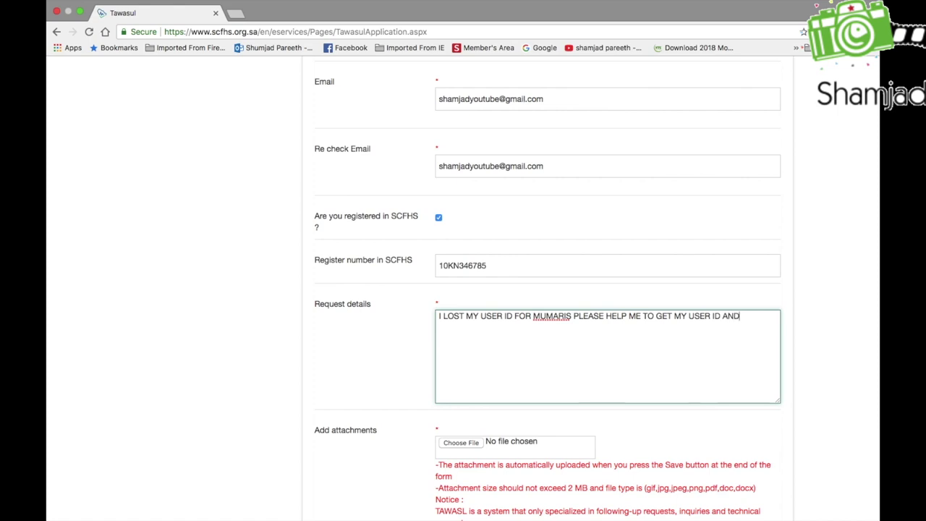
text( RESET PASSWORD)
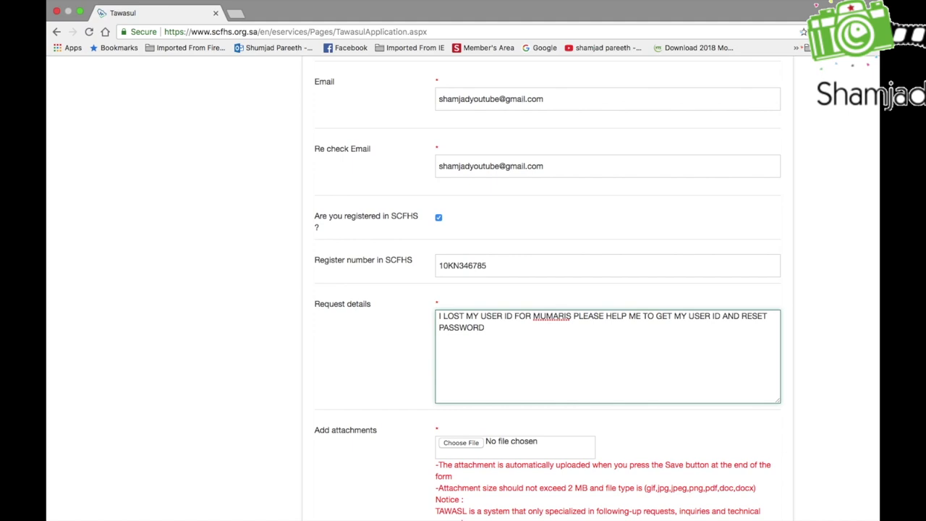
Scroll down to the bottom of the form where the Save button is
scroll(548, 289, down, 4)
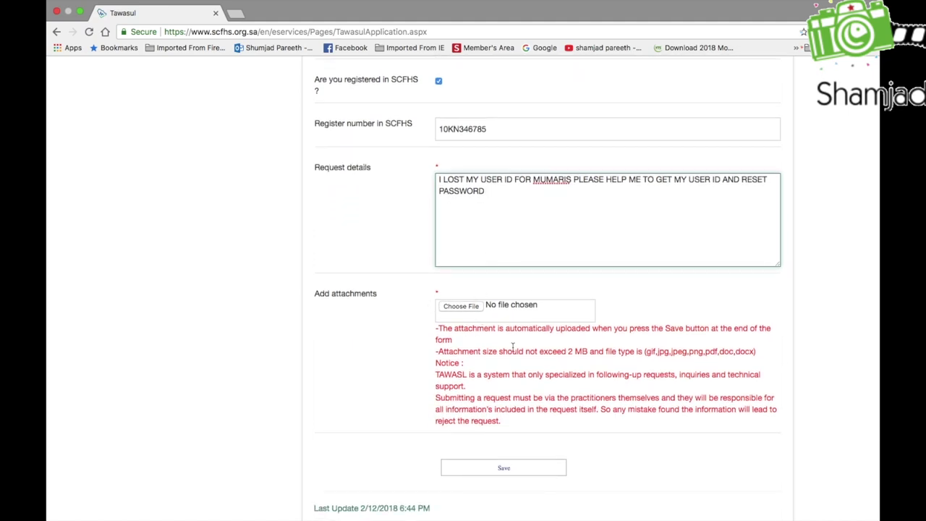
scroll(670, 448, down, 3)
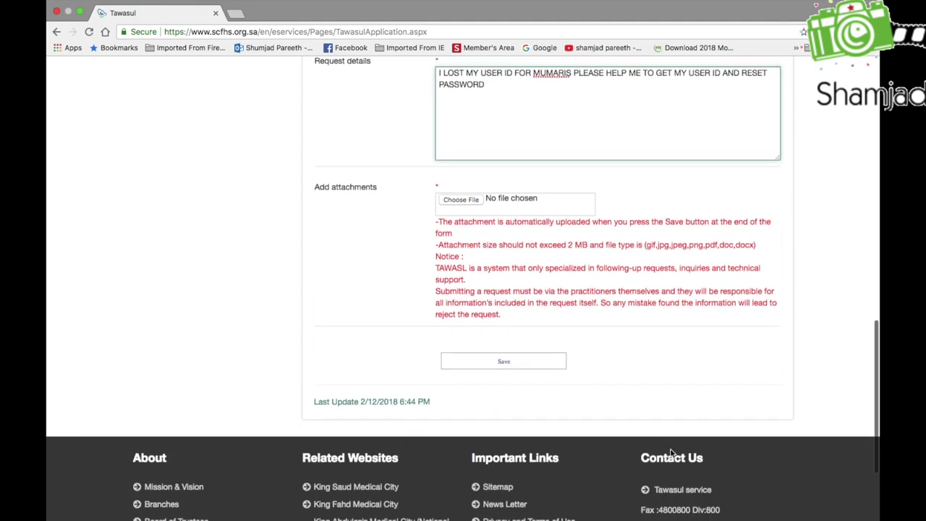